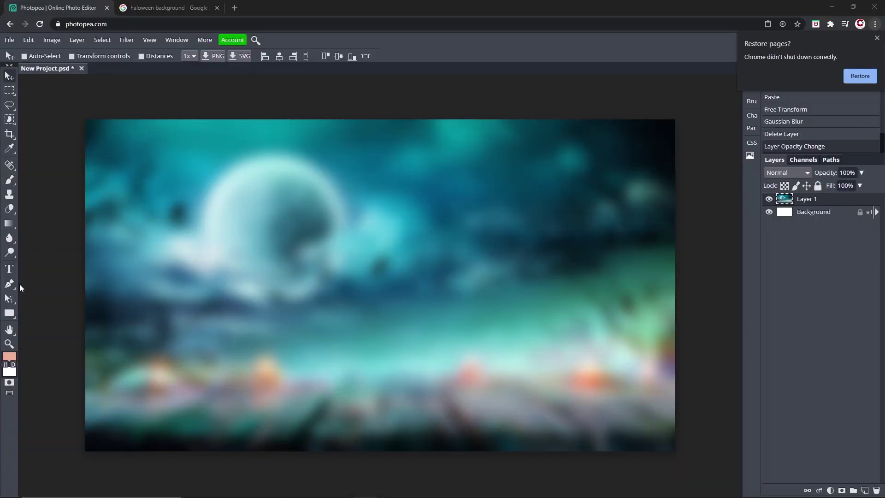
- Add white SPOOKY text on the canvas and drag it toward the centre
left_click(8, 271)
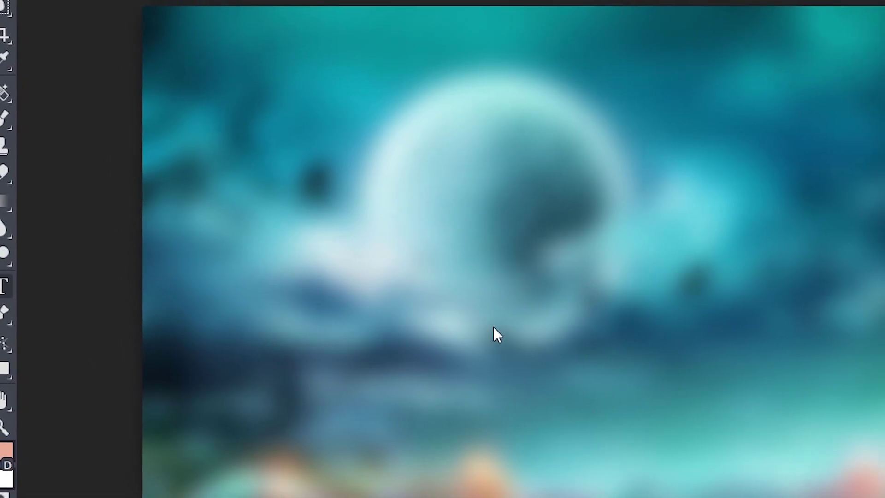
left_click(494, 327)
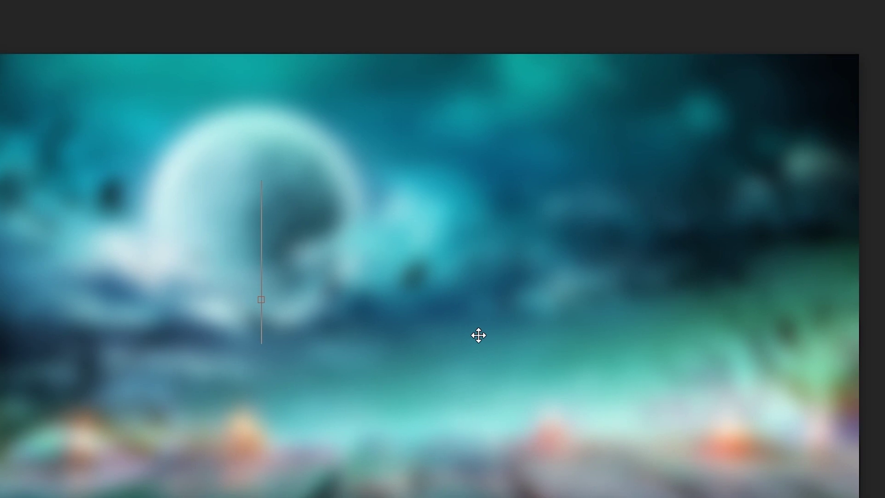
type("S")
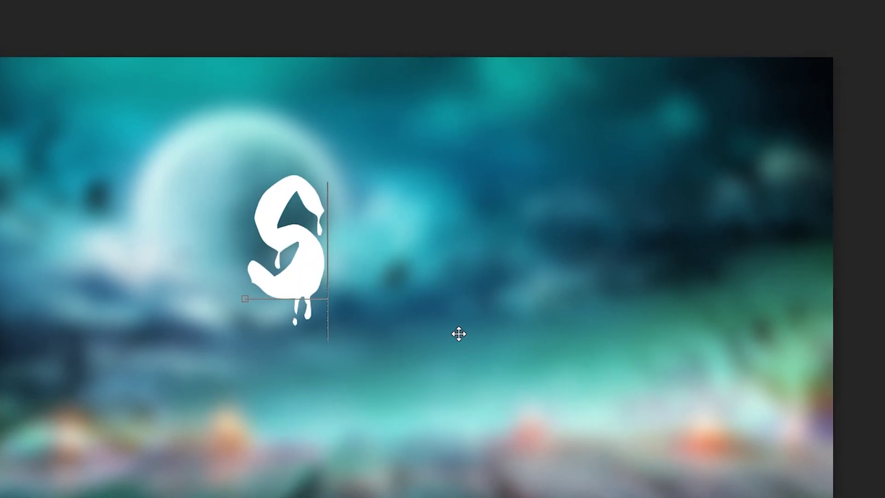
type("POOKY")
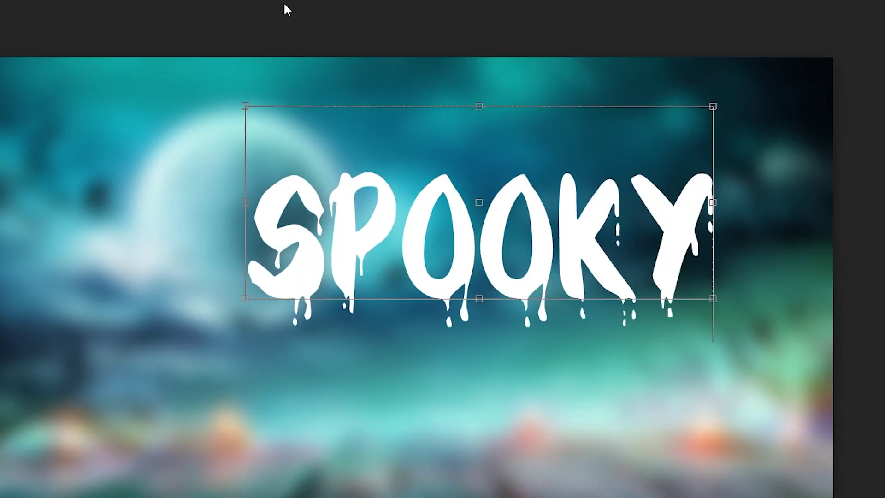
key("ctrl+a")
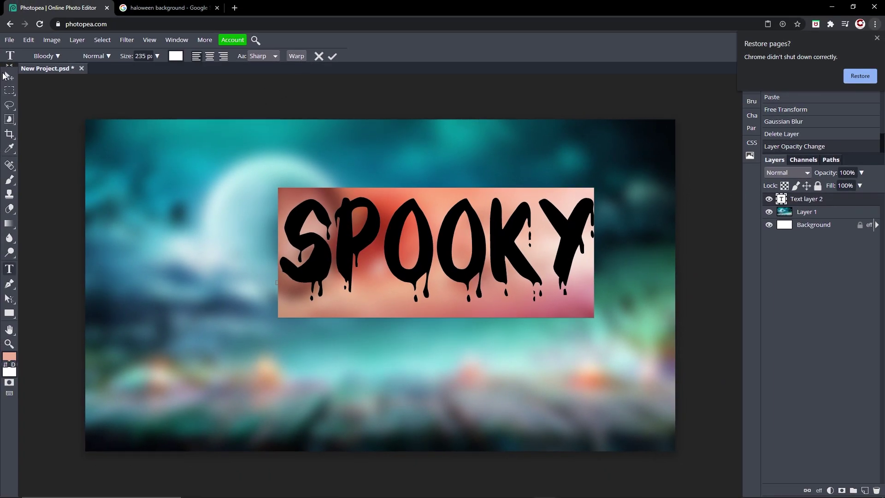
left_click(6, 76)
left_click_drag(368, 247, 321, 283)
key("t")
- Set the SPOOKY text to the Bloody font at 235 px and commit it
left_click(325, 281)
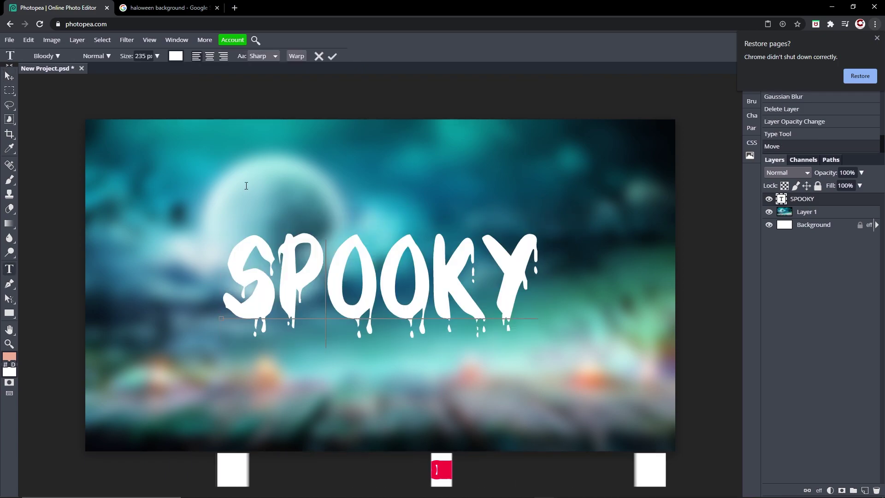
key("ctrl+a")
left_click(46, 56)
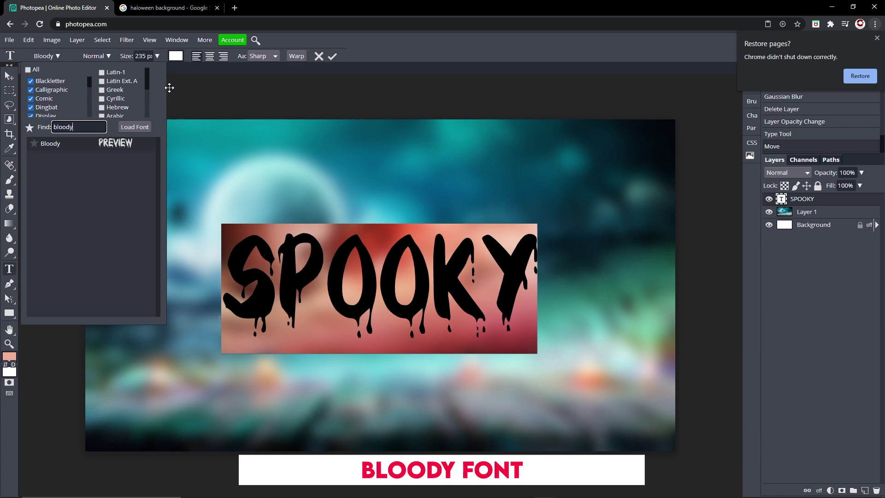
left_click(353, 53)
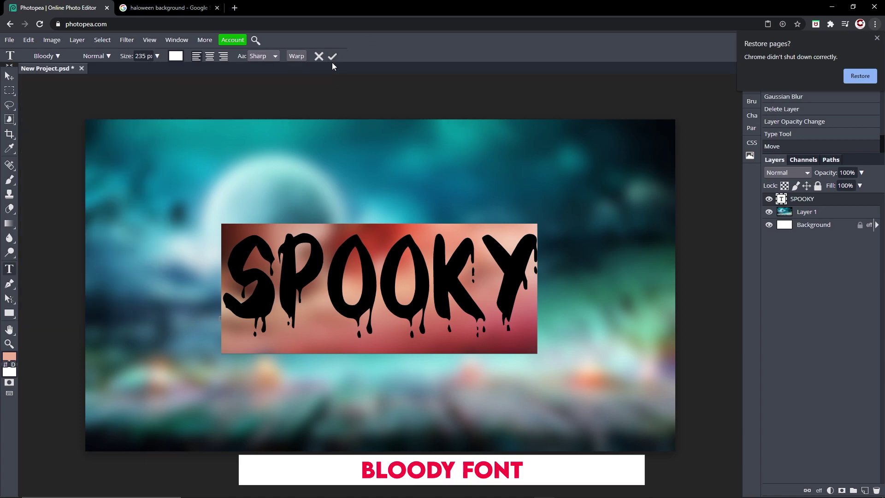
left_click(332, 56)
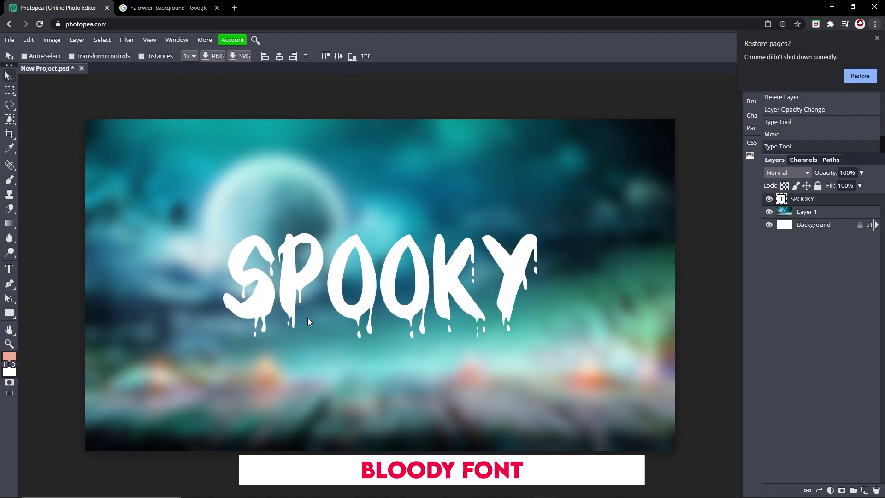
double_click(378, 291)
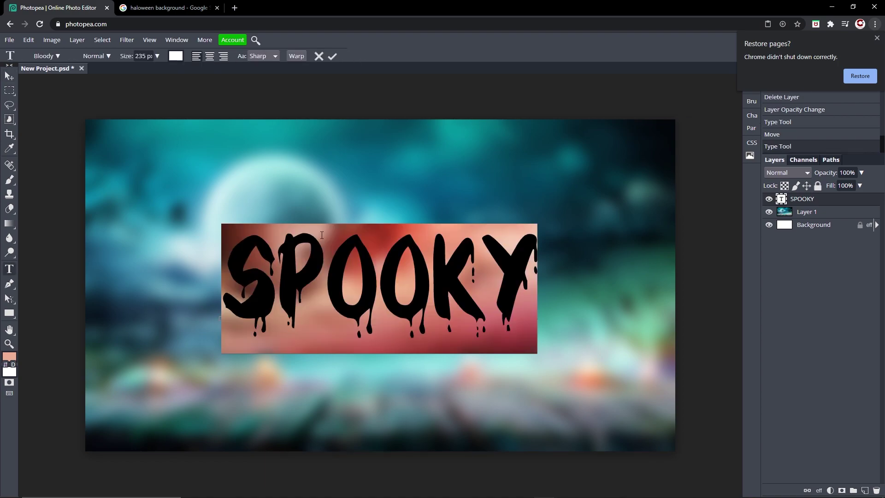
left_click(333, 56)
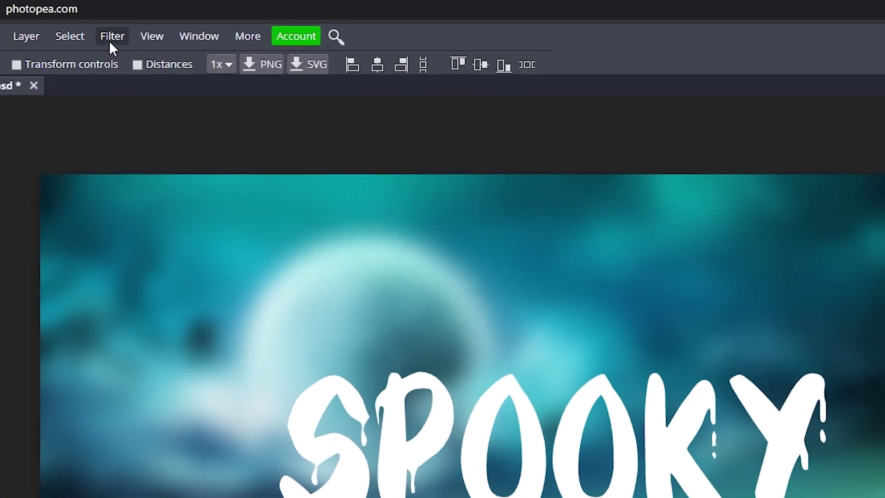
- Rasterize SPOOKY and lightly warp the P, K and Y letters with Liquify's Forward Warp
left_click(126, 40)
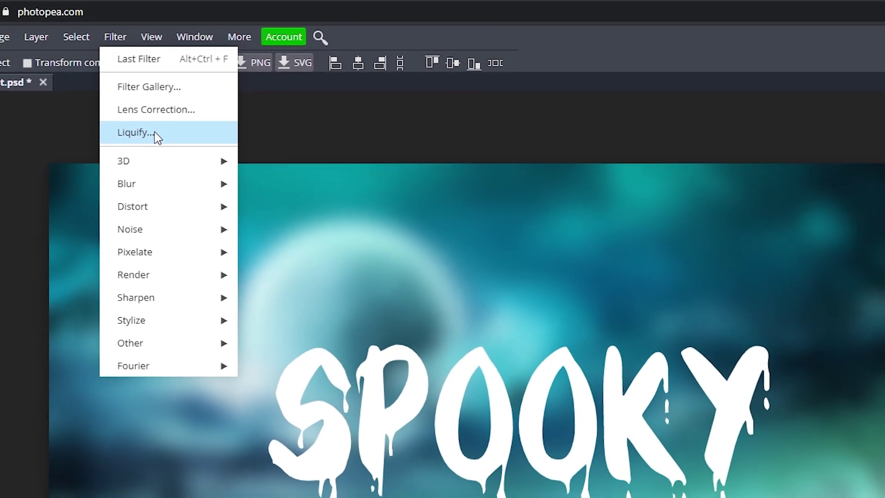
left_click(155, 132)
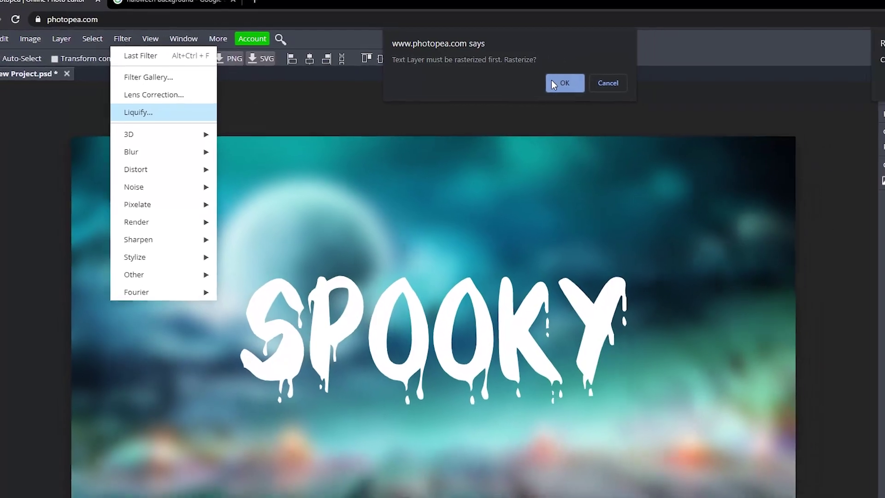
left_click(560, 83)
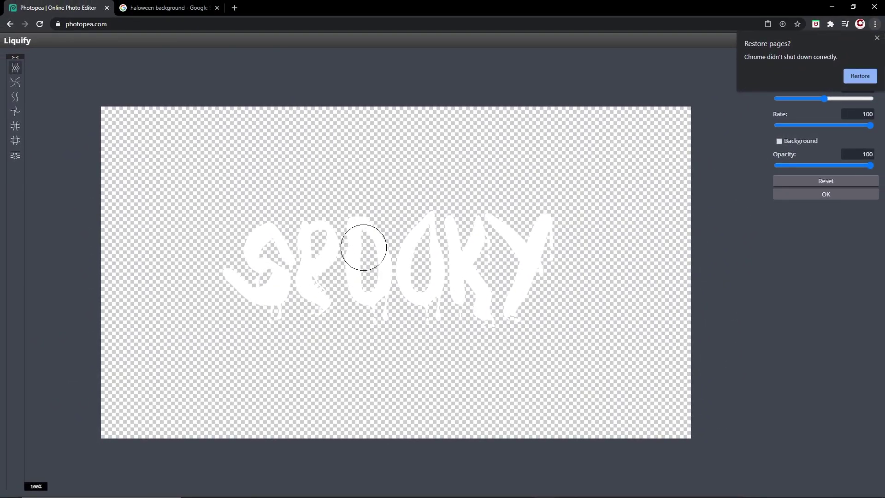
left_click(813, 193)
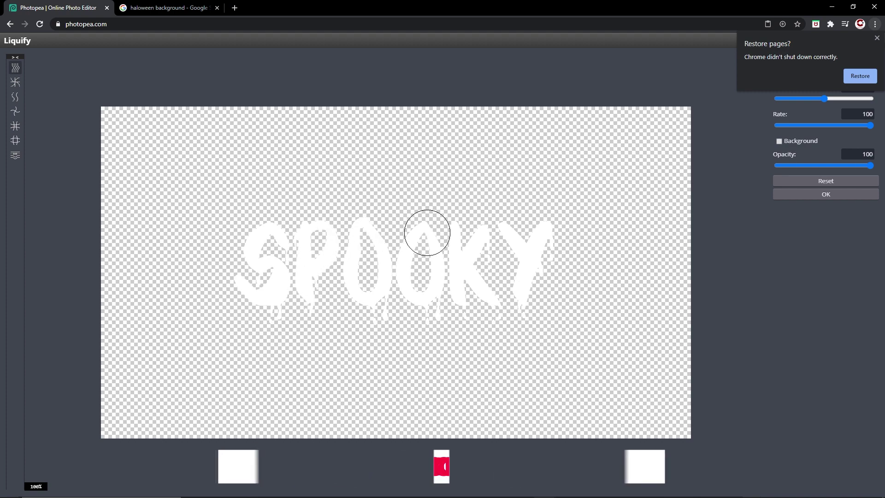
left_click_drag(306, 232, 318, 237)
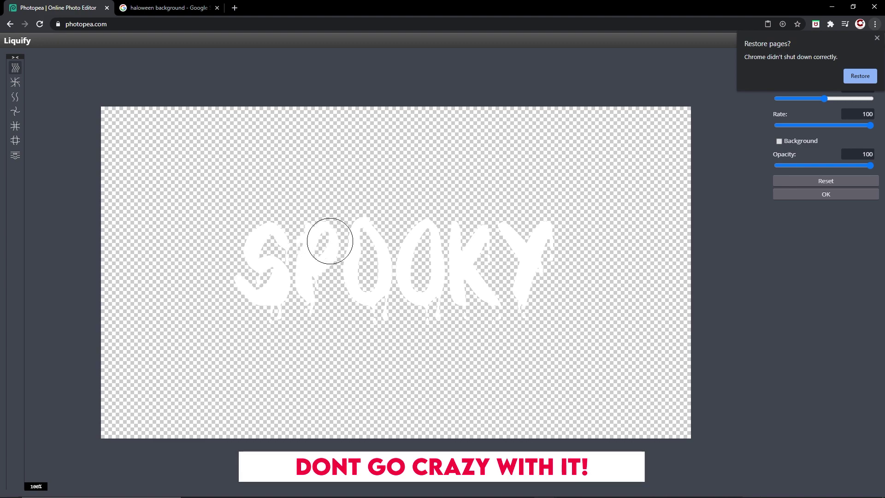
mouse_move(485, 255)
left_mouse_down()
mouse_move(479, 239)
mouse_move(494, 245)
mouse_move(510, 235)
left_mouse_up()
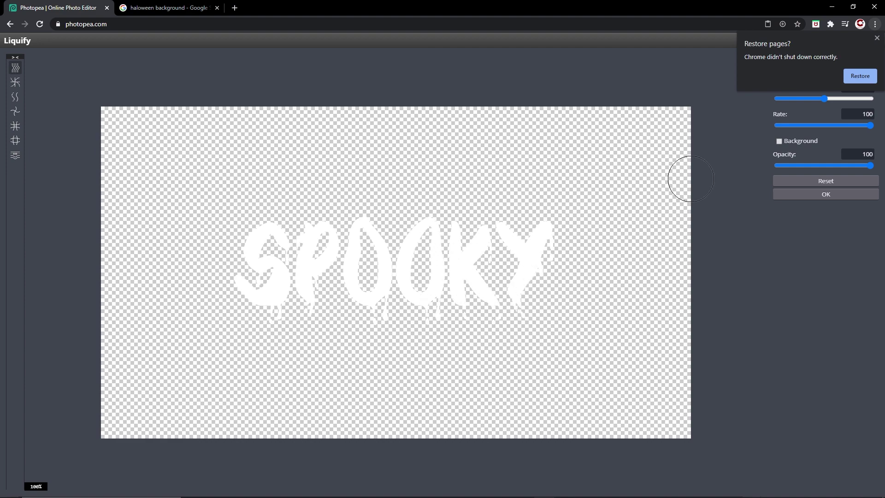
left_click(815, 193)
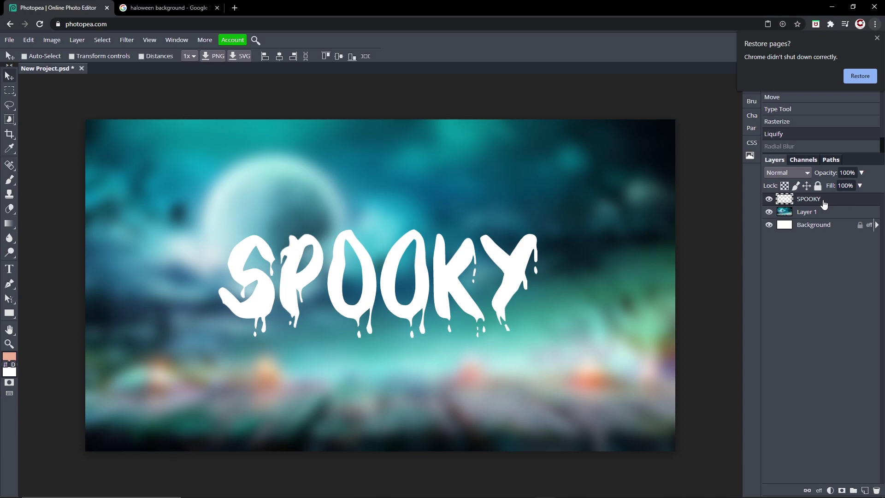
- Duplicate the SPOOKY layer and apply a small horizontal Motion Blur to the copy
key("ctrl+j")
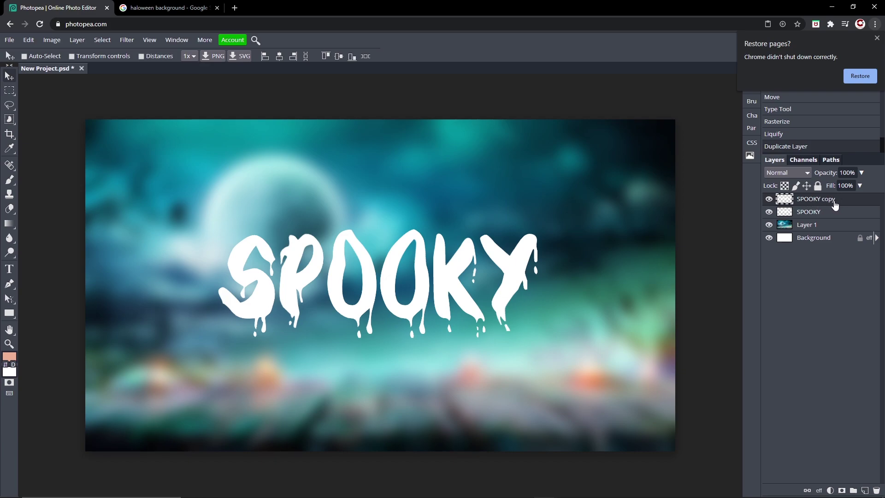
left_click(124, 41)
mouse_move(153, 134)
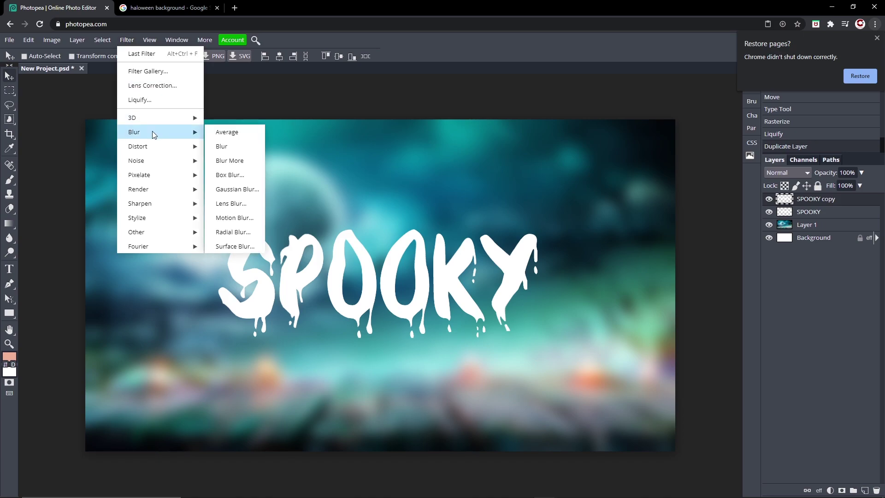
left_click(232, 218)
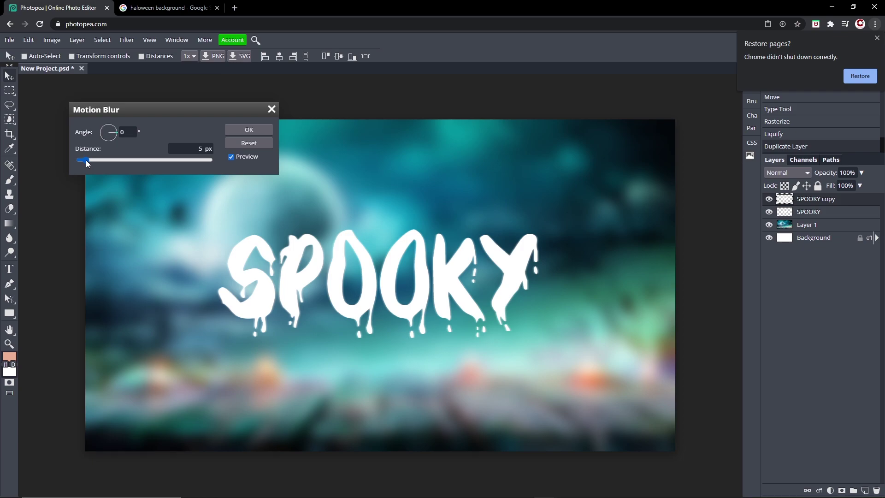
key("Return")
- Toggle the blurred copy's visibility to compare, then select the original SPOOKY layer
left_click(768, 199)
left_click(768, 199)
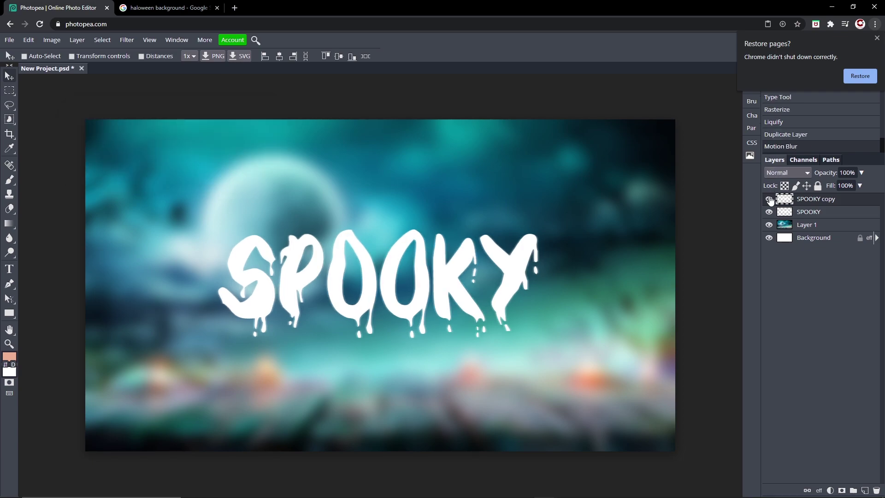
left_click(768, 199)
left_click(768, 199)
left_click(768, 199)
left_click(768, 199)
left_click(769, 198)
left_click(769, 198)
left_click(769, 199)
left_click(768, 199)
left_click(830, 213)
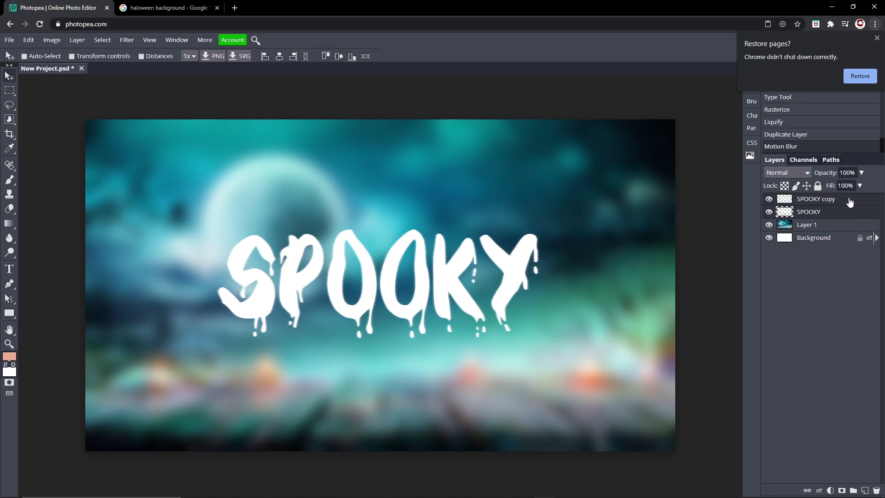
- Merge the original SPOOKY layer down, nudge the SPOOKY copy, and open its Layer Style
right_click(834, 217)
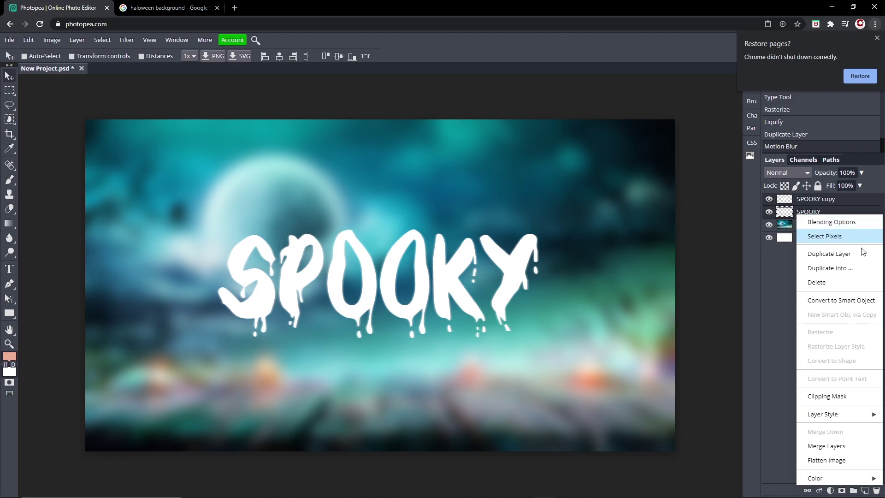
left_click(846, 446)
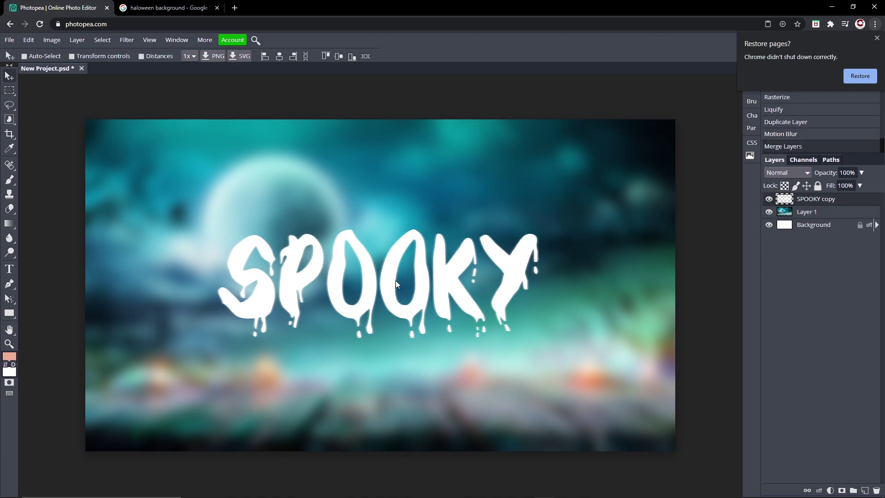
left_click_drag(395, 280, 410, 295)
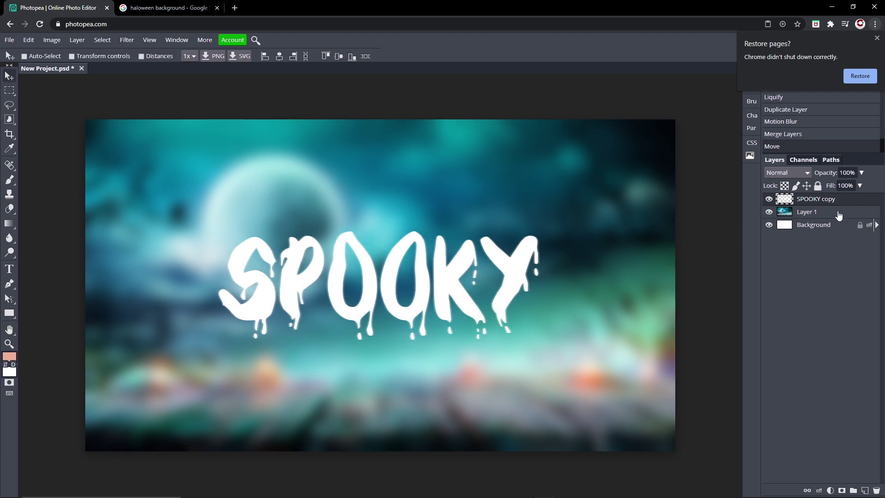
double_click(864, 206)
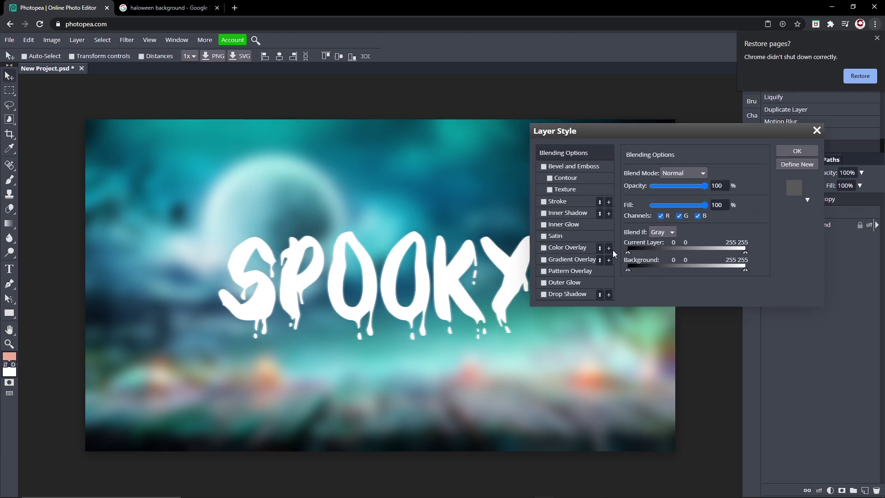
- Add a 90° linear Gradient Overlay blending deep blue #0128aa into cyan #00e9ff
left_click(544, 259)
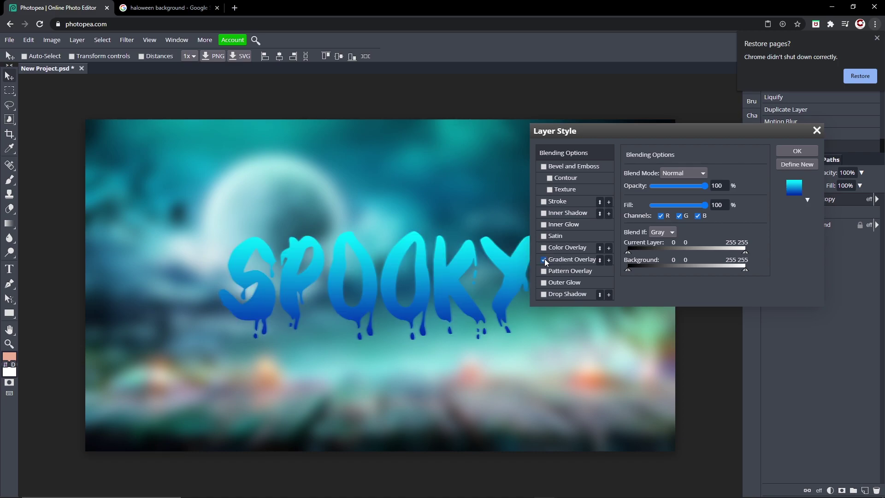
left_click(566, 259)
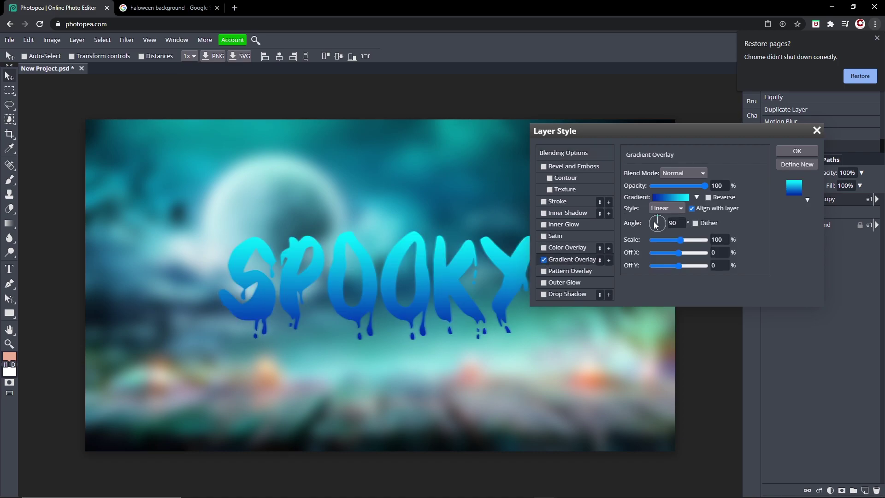
left_click(659, 198)
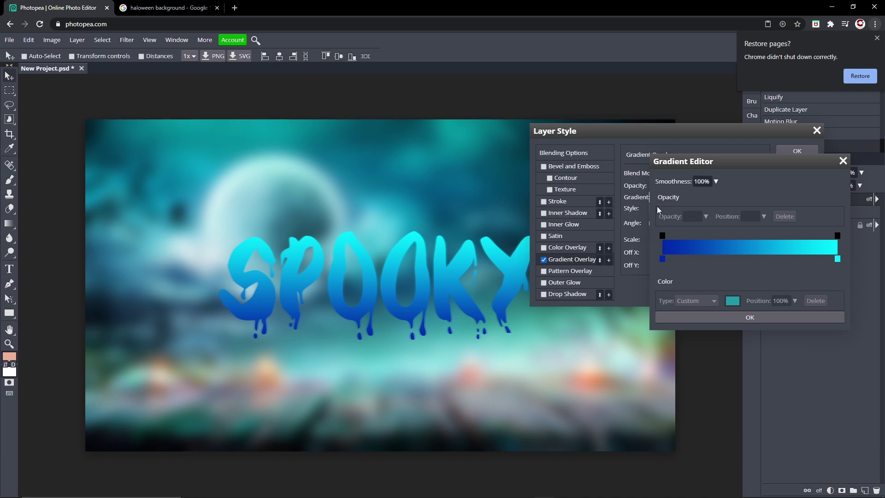
double_click(662, 259)
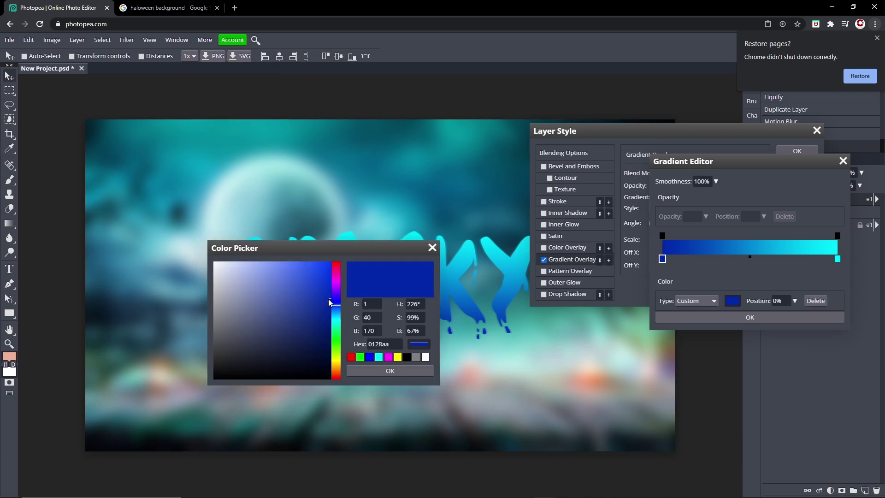
left_click(368, 344)
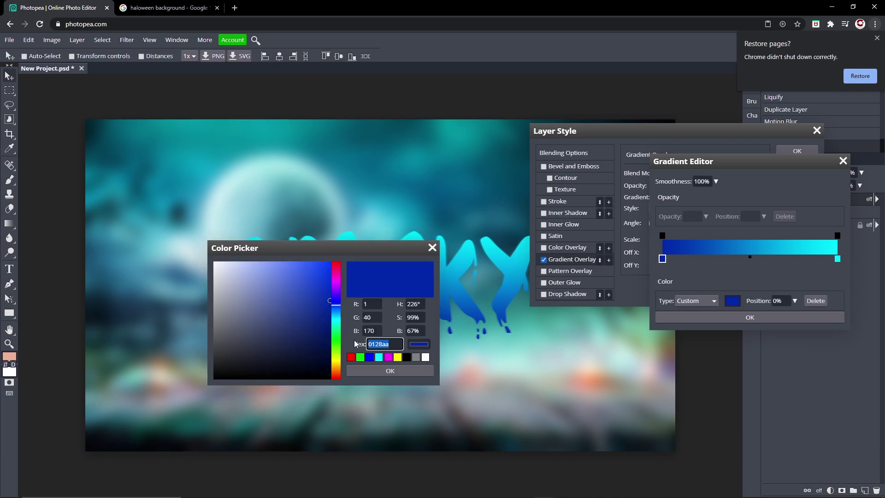
left_click(414, 372)
double_click(837, 259)
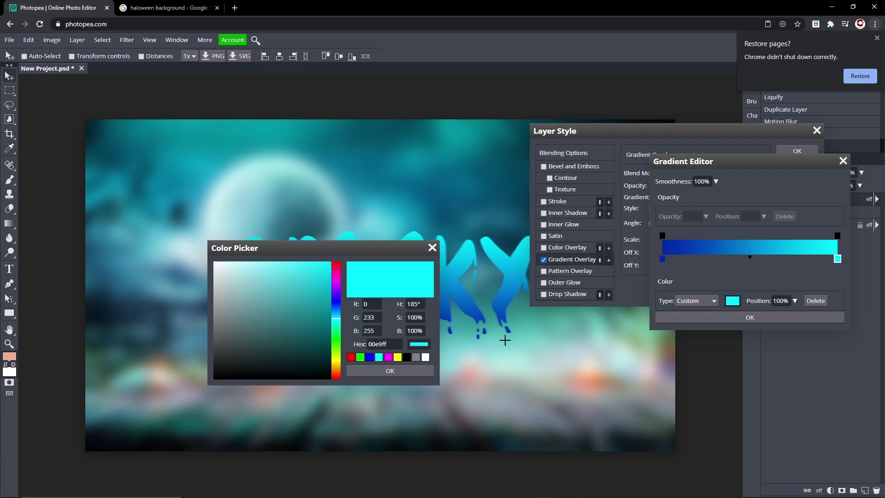
left_click(380, 370)
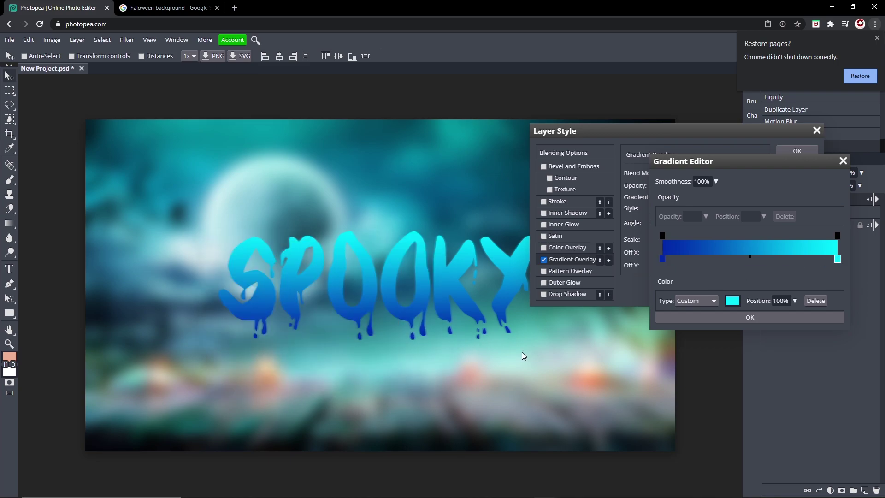
left_click(693, 318)
- Enable Inner Glow on the SPOOKY copy, with Satin also switched on
left_click(544, 236)
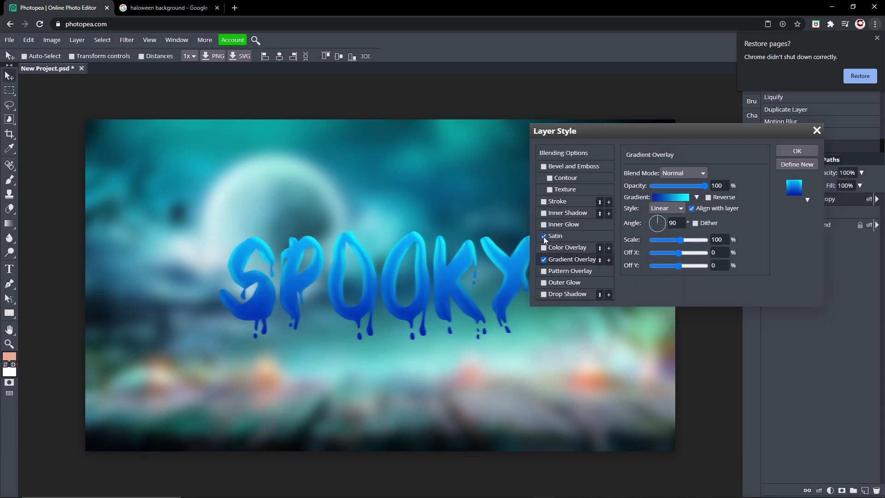
left_click(543, 236)
left_click(543, 236)
left_click(544, 225)
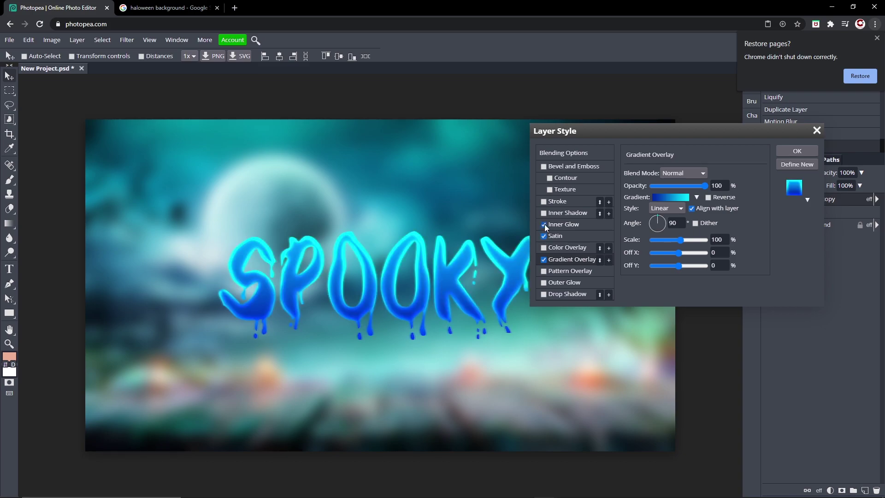
- Configure Satin with colour #00a7ff, Multiply blend, 83%, 19° angle, 11/14 px
left_click(567, 235)
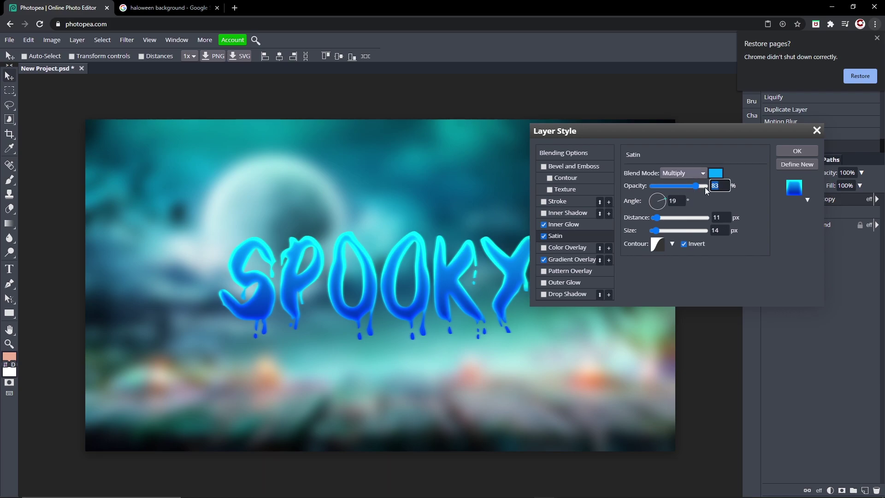
key("Tab")
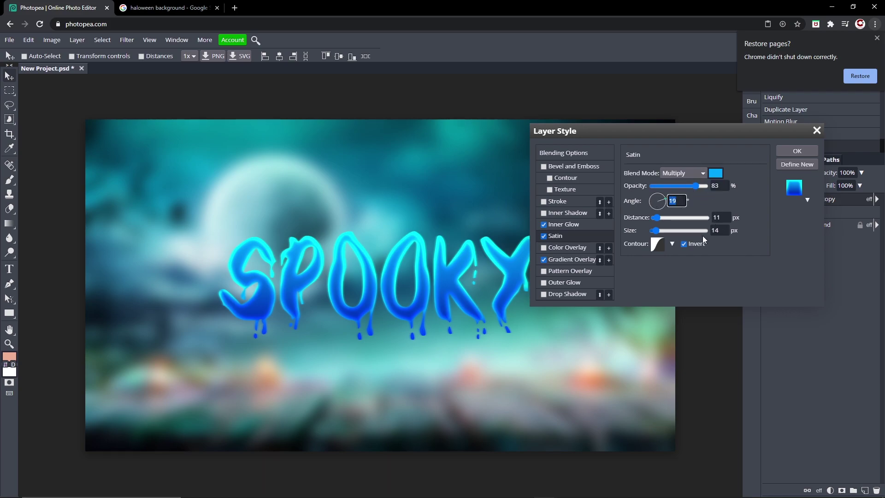
key("Tab")
left_click(723, 232)
left_click(716, 173)
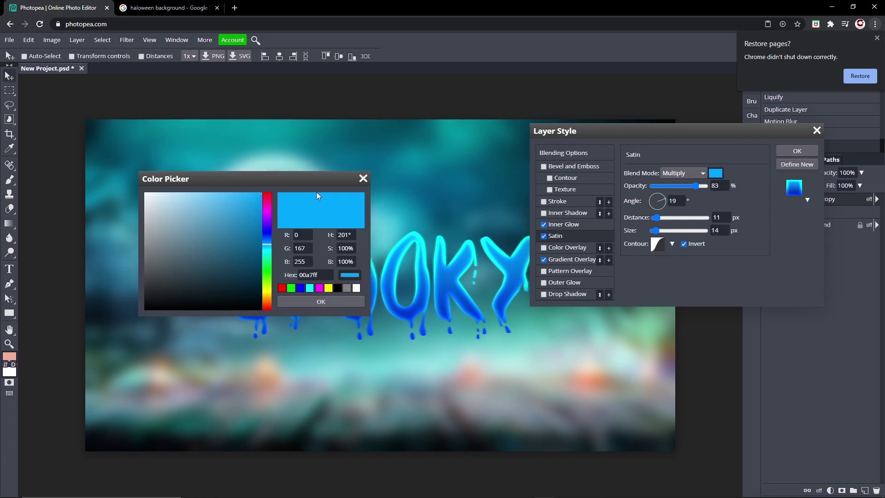
left_click(321, 301)
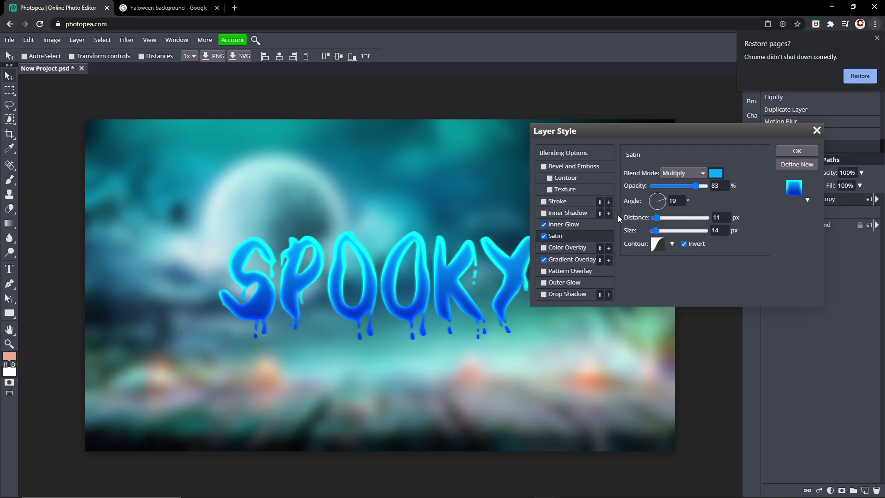
left_click(676, 173)
left_click(681, 184)
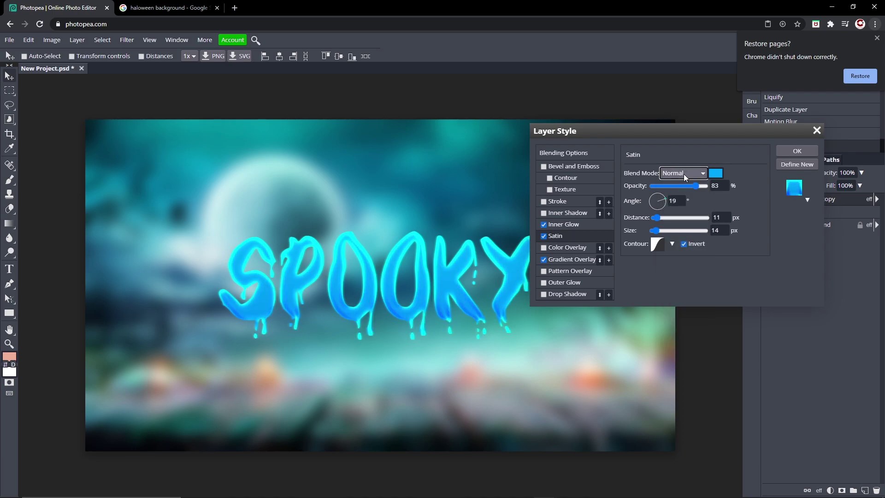
left_click(683, 174)
left_click(686, 220)
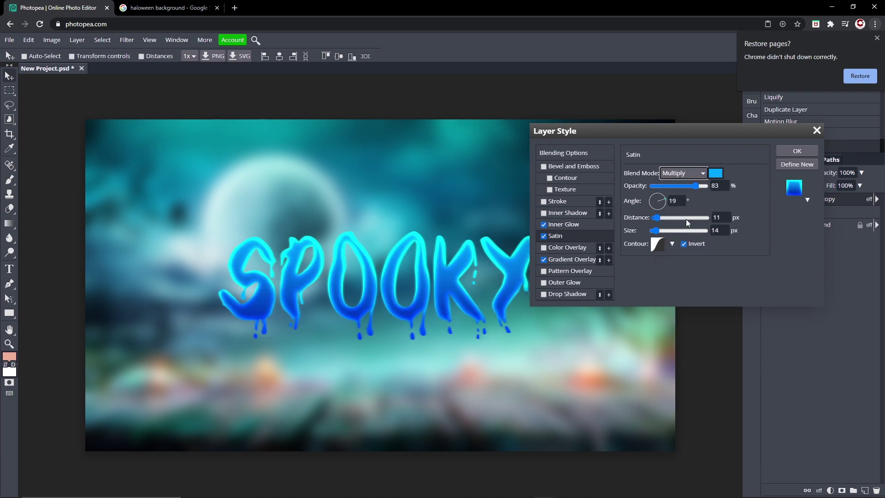
- Compare the text with and without Satin, leaving Satin switched off
left_click(544, 235)
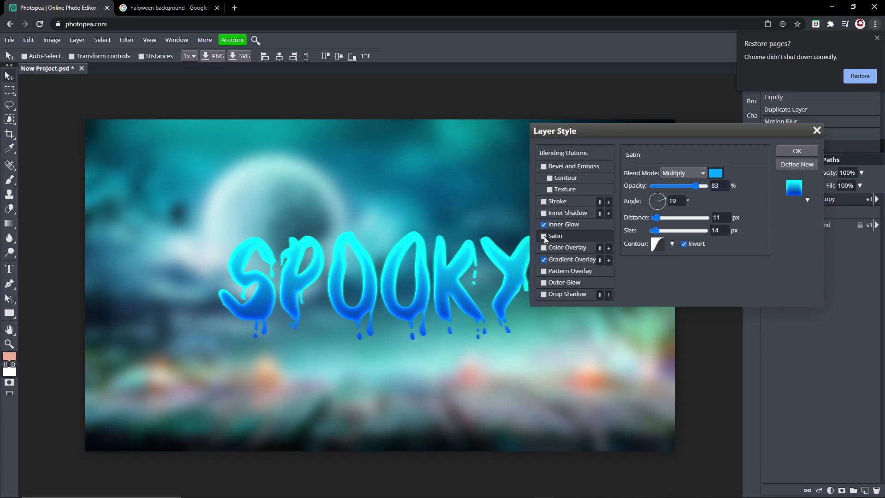
left_click(543, 236)
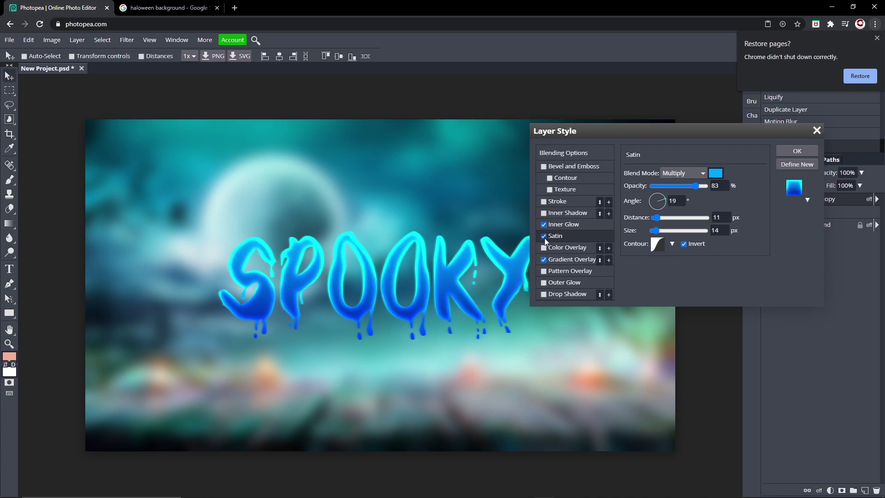
left_click(544, 236)
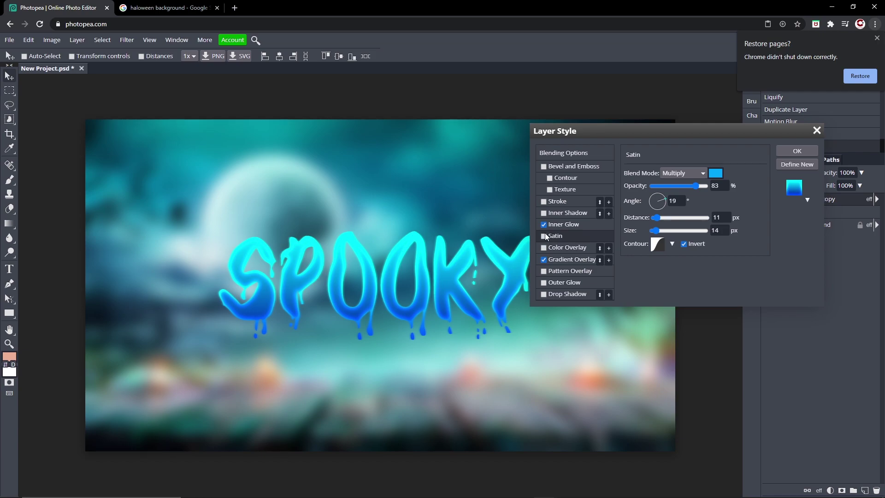
- Keep Inner Glow at Color Dodge, 75%, #00adff, 8% spread, 15 px, and apply the style
left_click(569, 224)
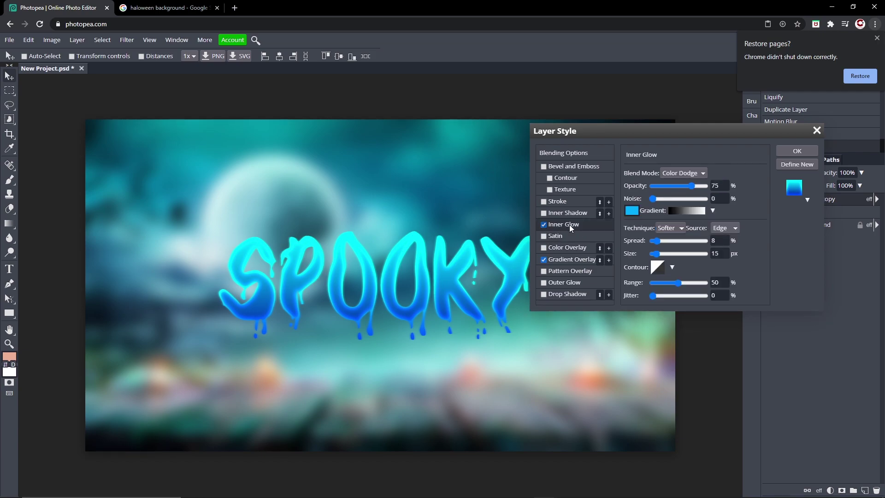
left_click(680, 173)
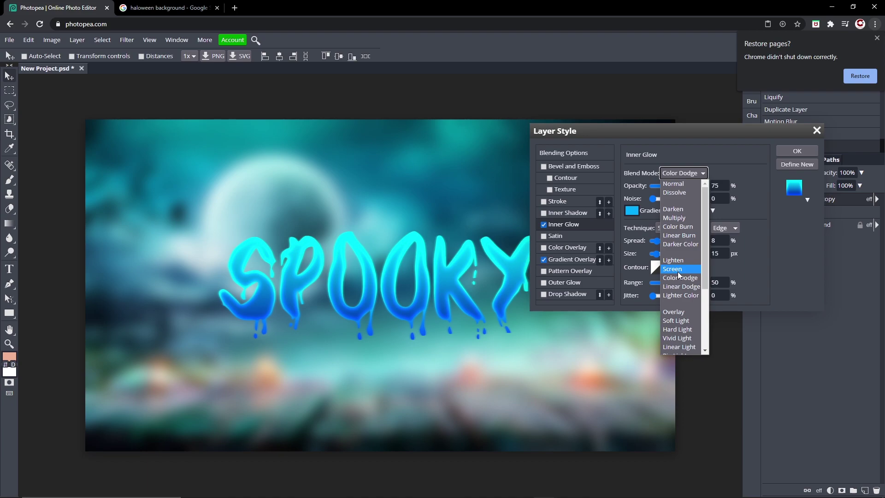
left_click(721, 132)
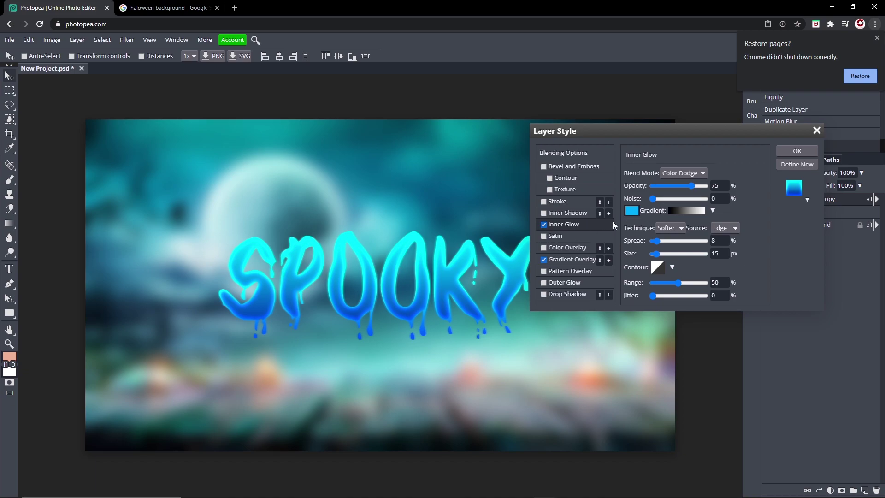
left_click(632, 210)
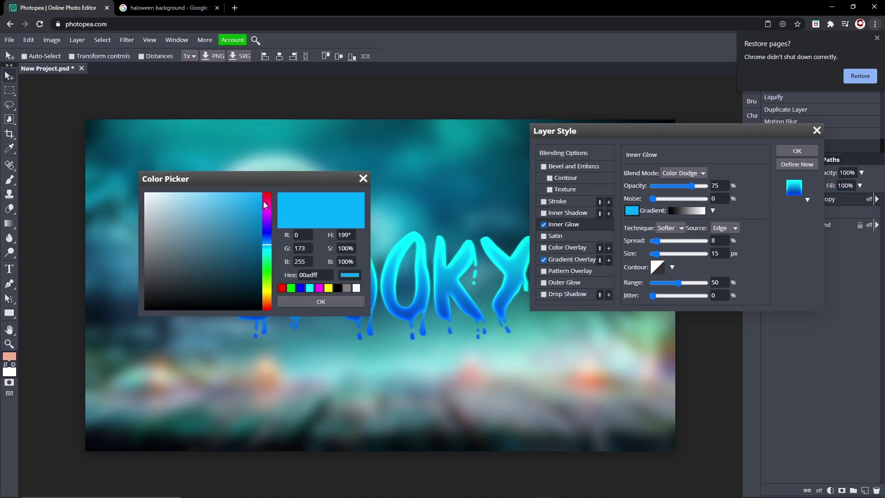
left_click(341, 303)
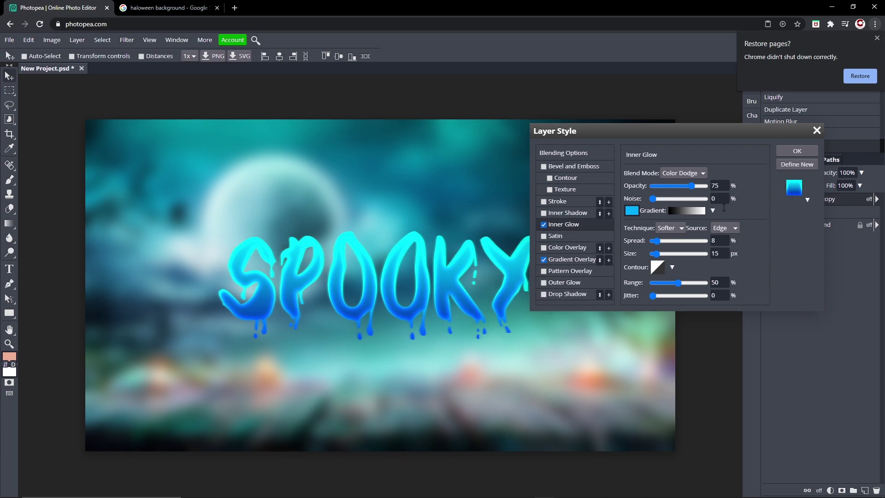
left_click(802, 152)
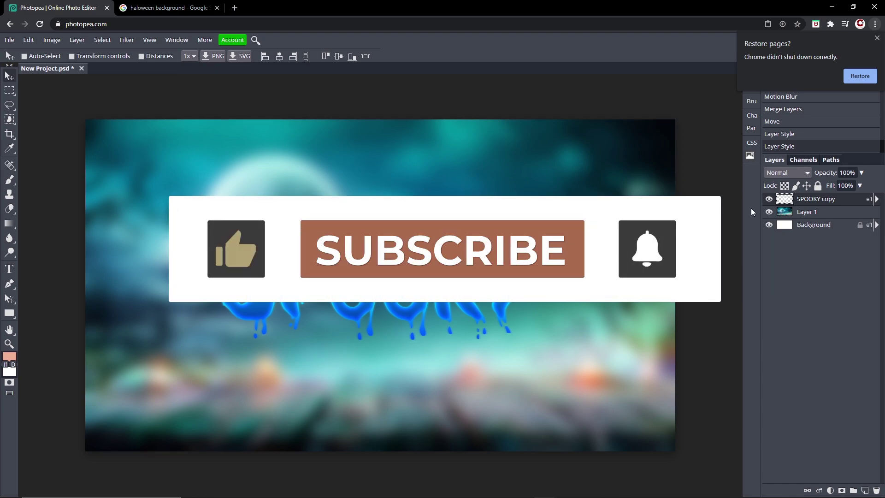
left_click(828, 215)
left_click(833, 203)
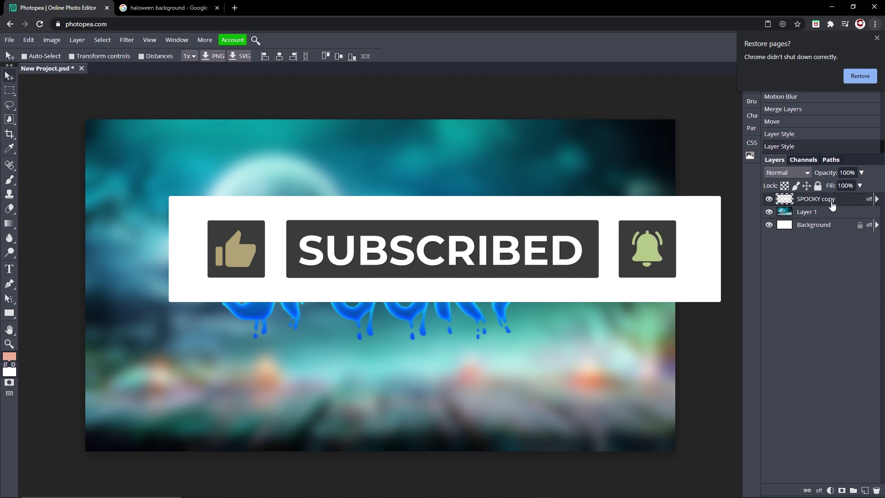